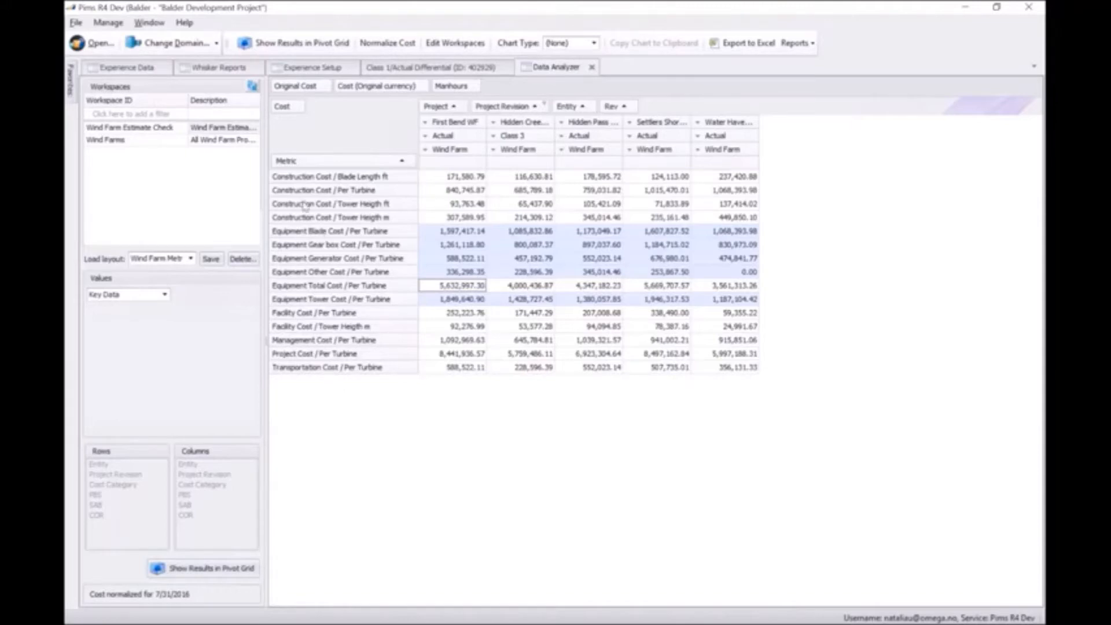
In Experience Setup, add a metric factor "TL ft" using the Transmission Line ft design data to the TL Installation metric base.
click(311, 70)
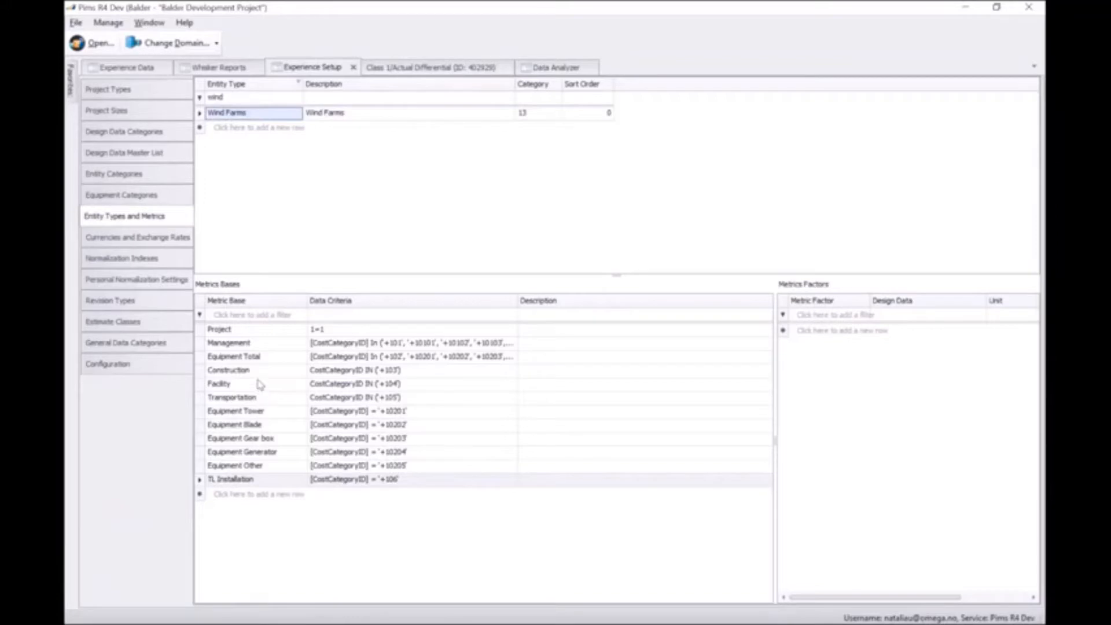
click(199, 483)
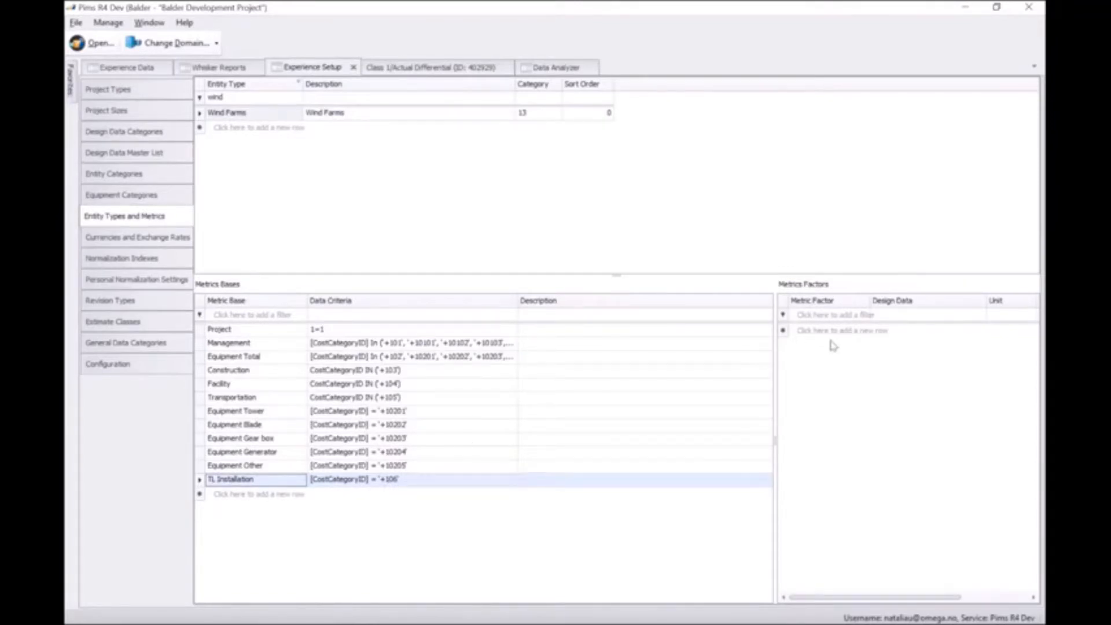
click(807, 331)
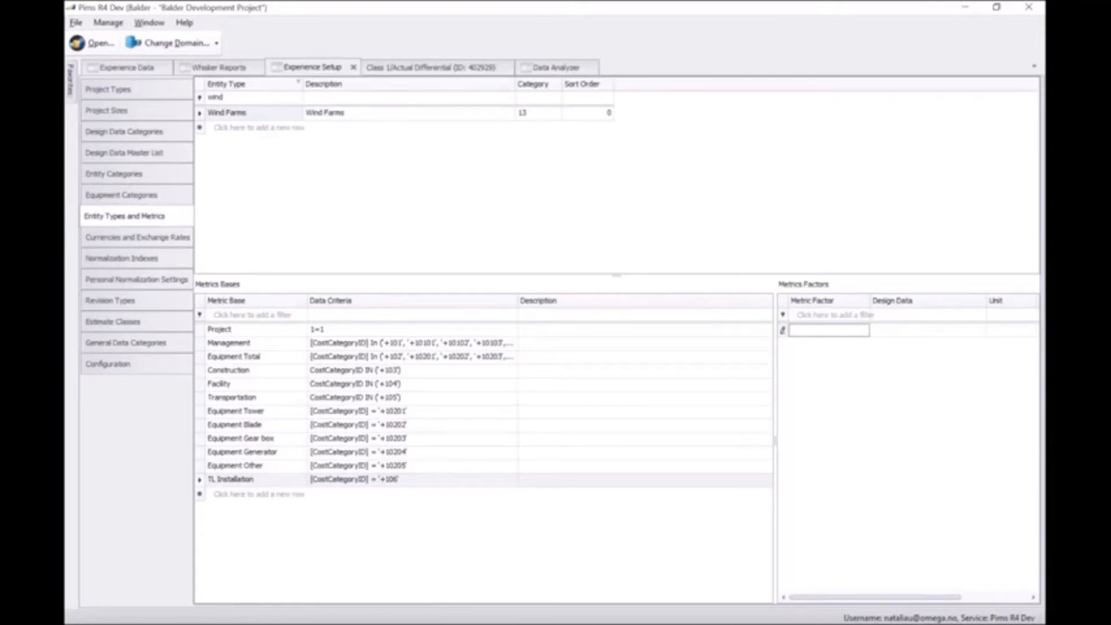
text(T)
text(L)
text( R)
click(914, 327)
click(981, 331)
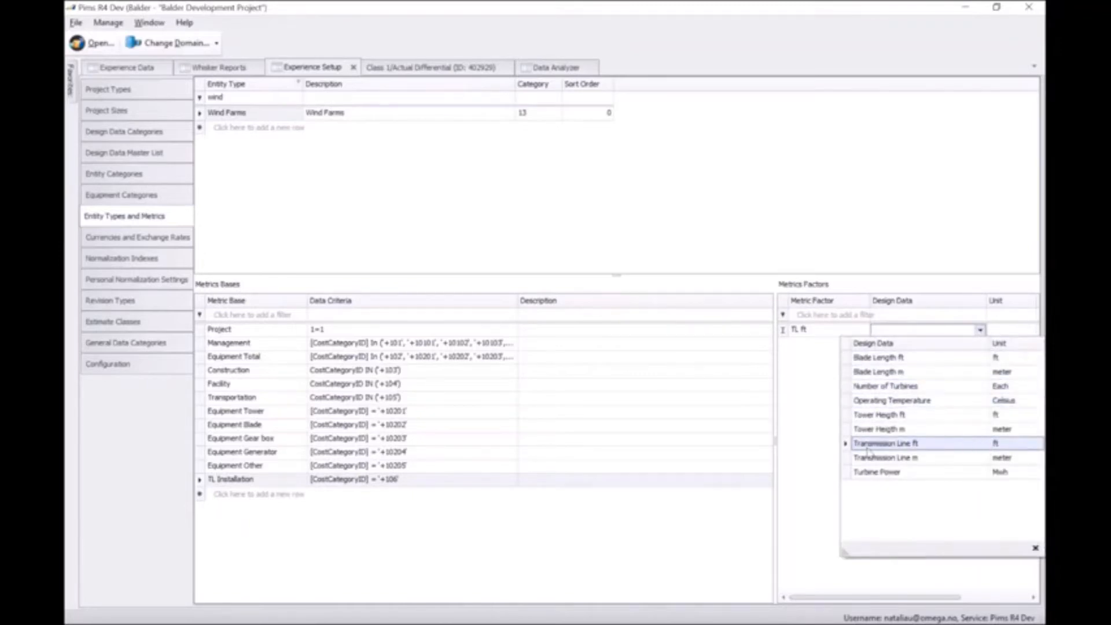
click(932, 445)
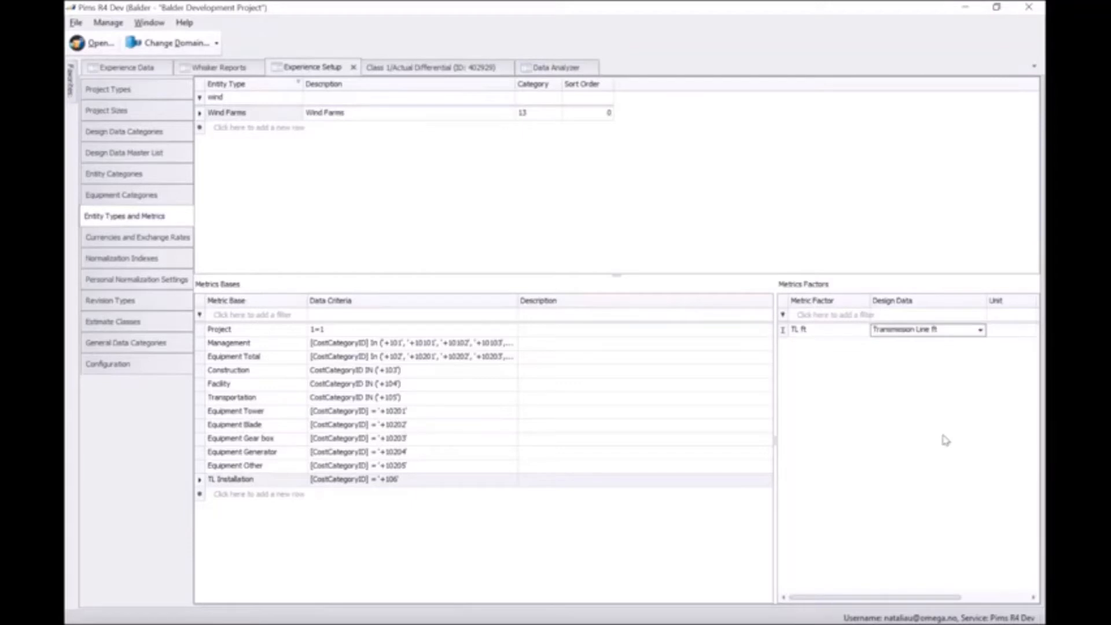
click(960, 426)
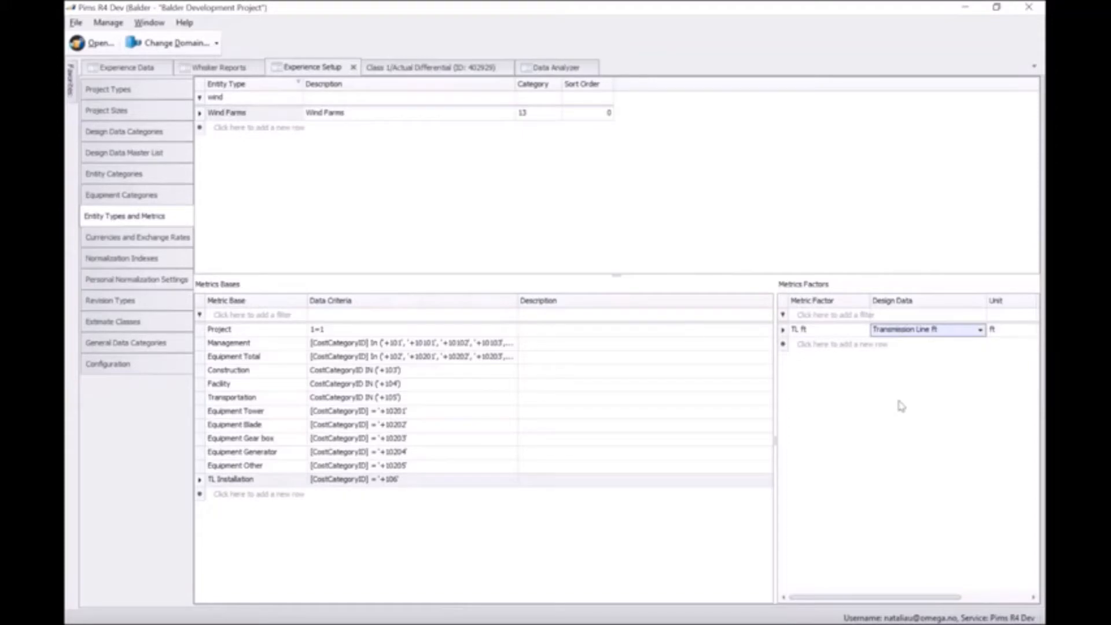
Refresh the Data Analyzer pivot grid and select the TL Installation Cost / TL ft row.
click(537, 73)
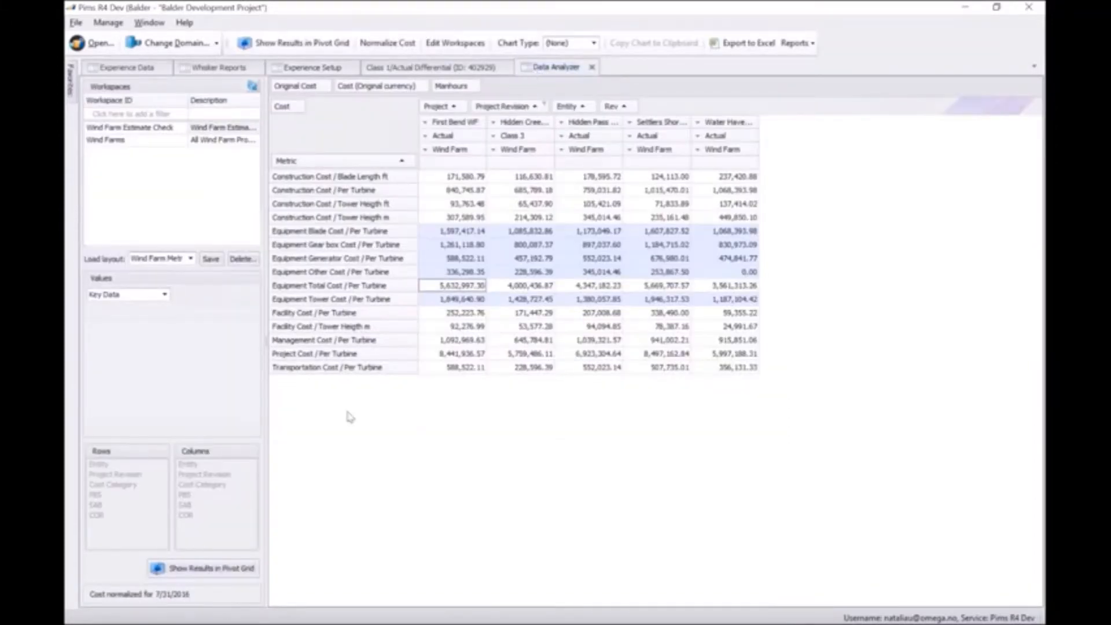
click(205, 570)
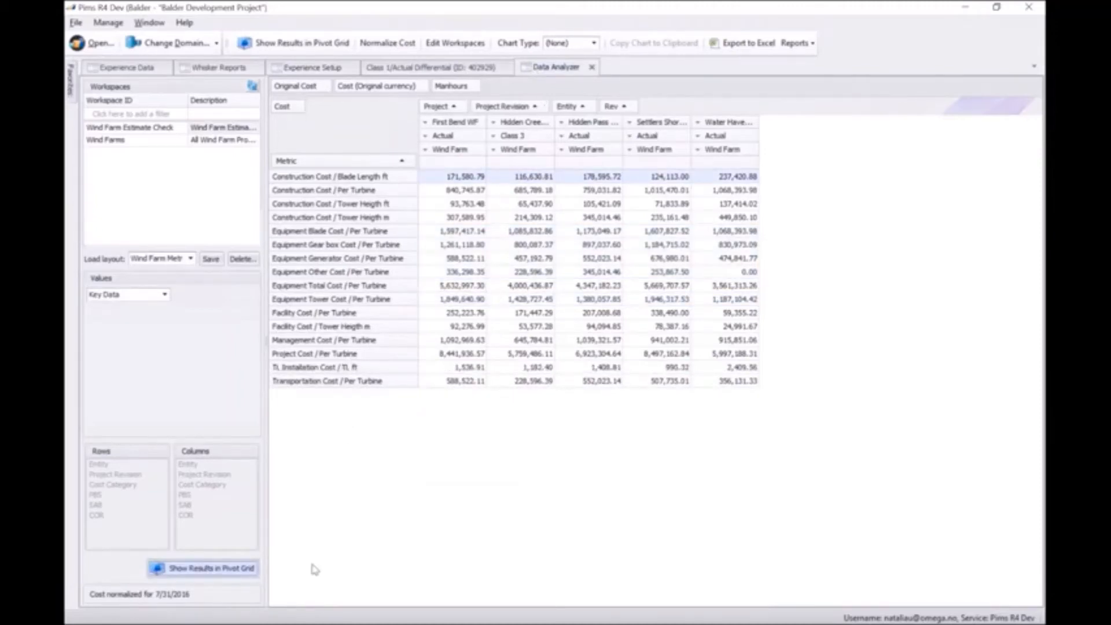
click(279, 369)
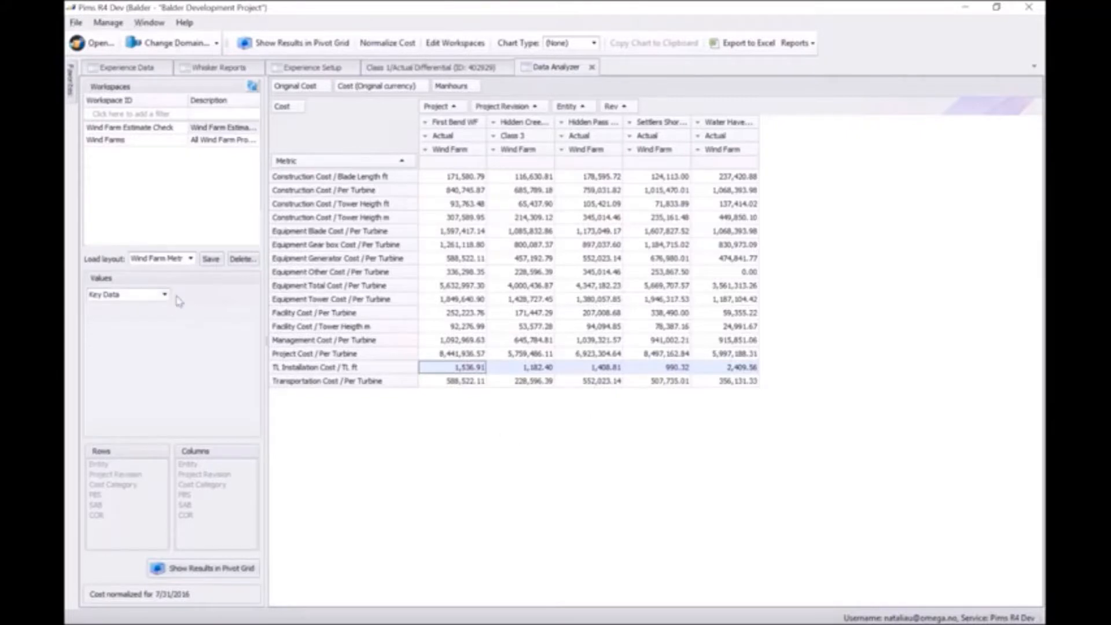
Show the pivot grid values as % of Total and select the Hidden Creek column.
click(165, 294)
click(132, 362)
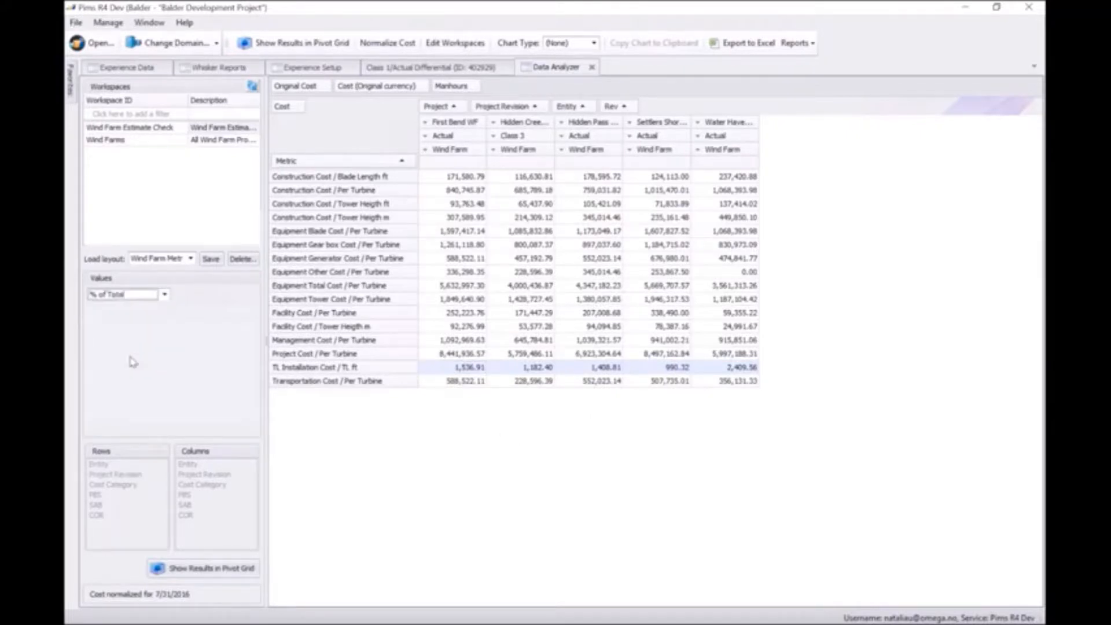
click(197, 573)
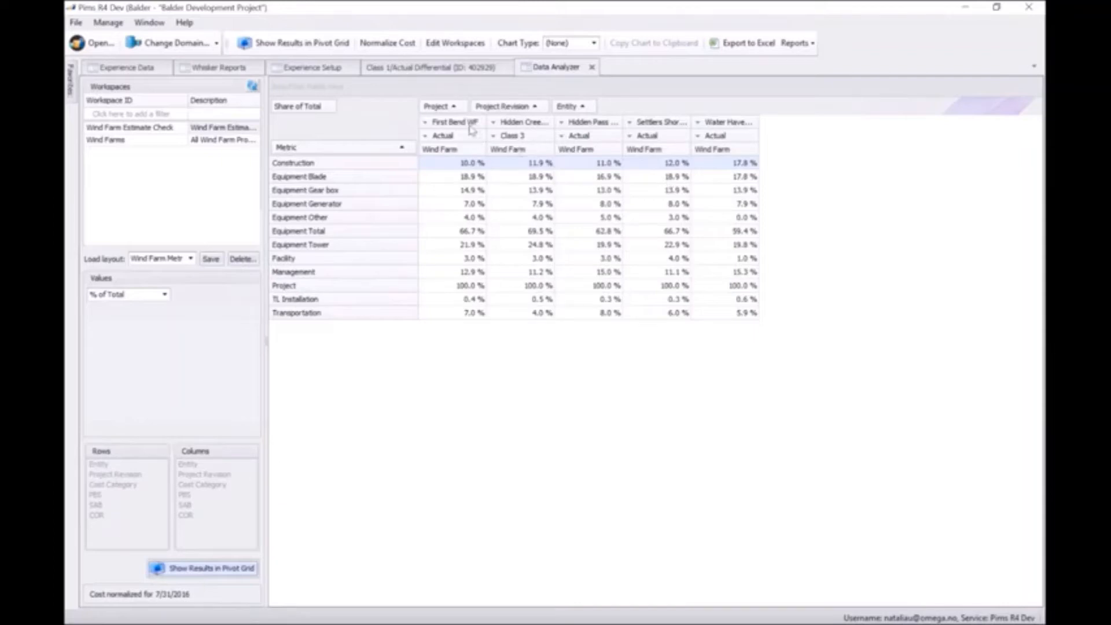
click(516, 152)
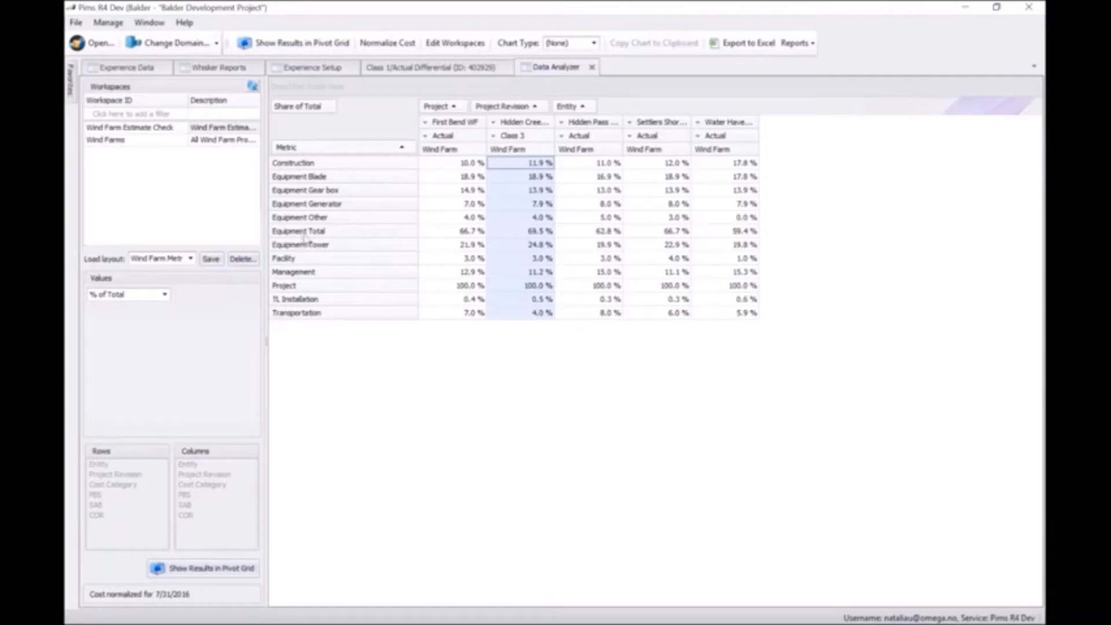
Lower the upper limit of the Share of Total filter to exclude the Equipment Total and Project rows.
click(332, 105)
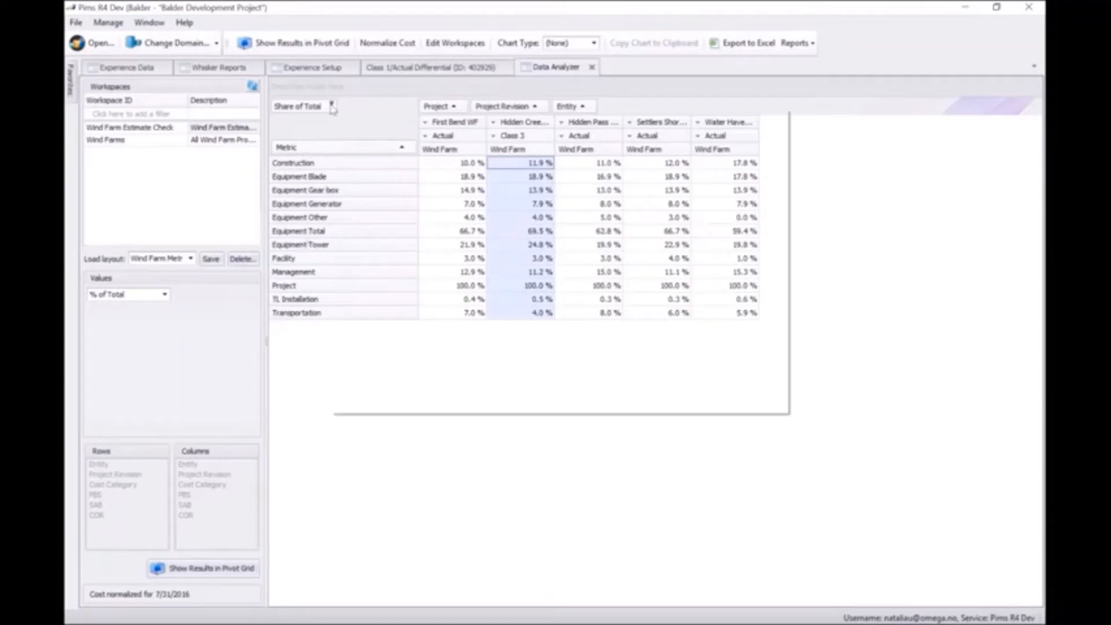
drag(772, 218, 563, 218)
click(705, 401)
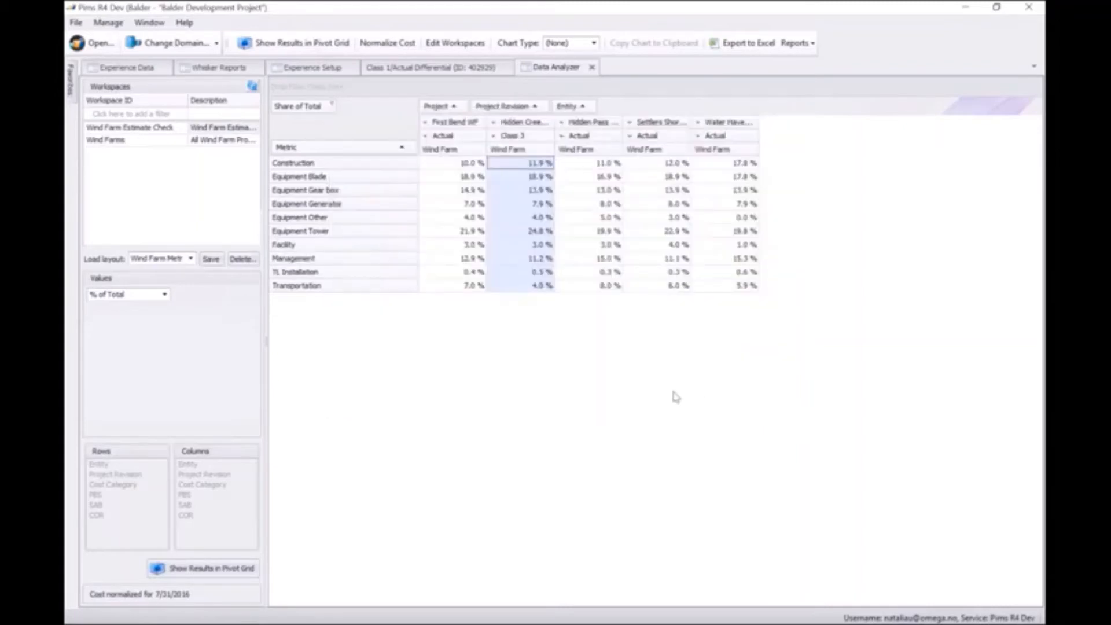
Compare the cost shares across the projects row by row, from Construction through Equipment Tower.
click(338, 167)
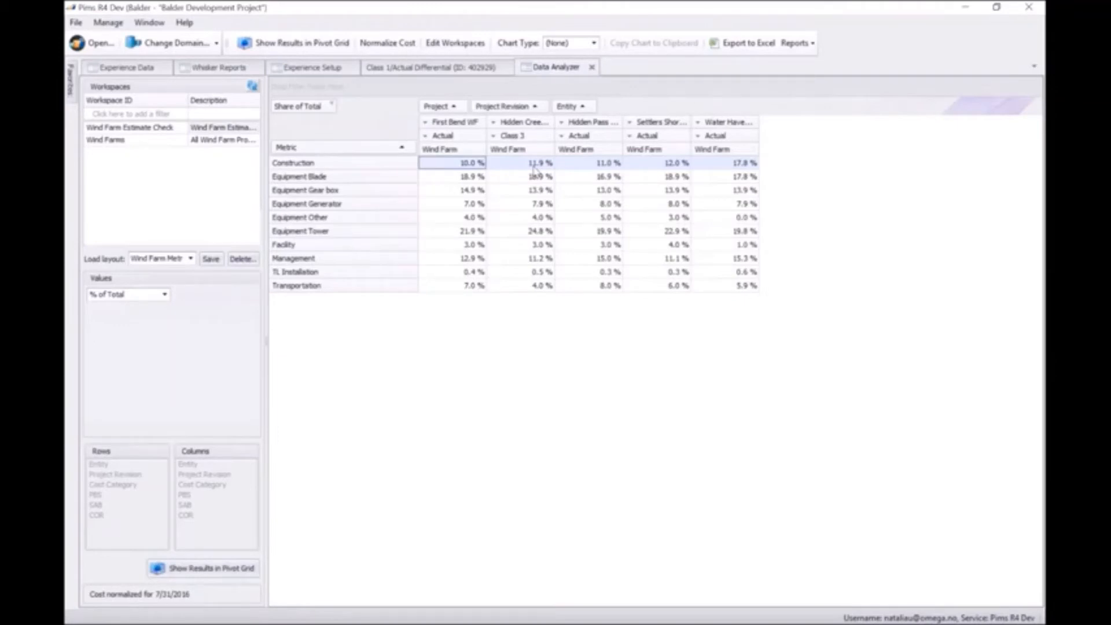
click(383, 180)
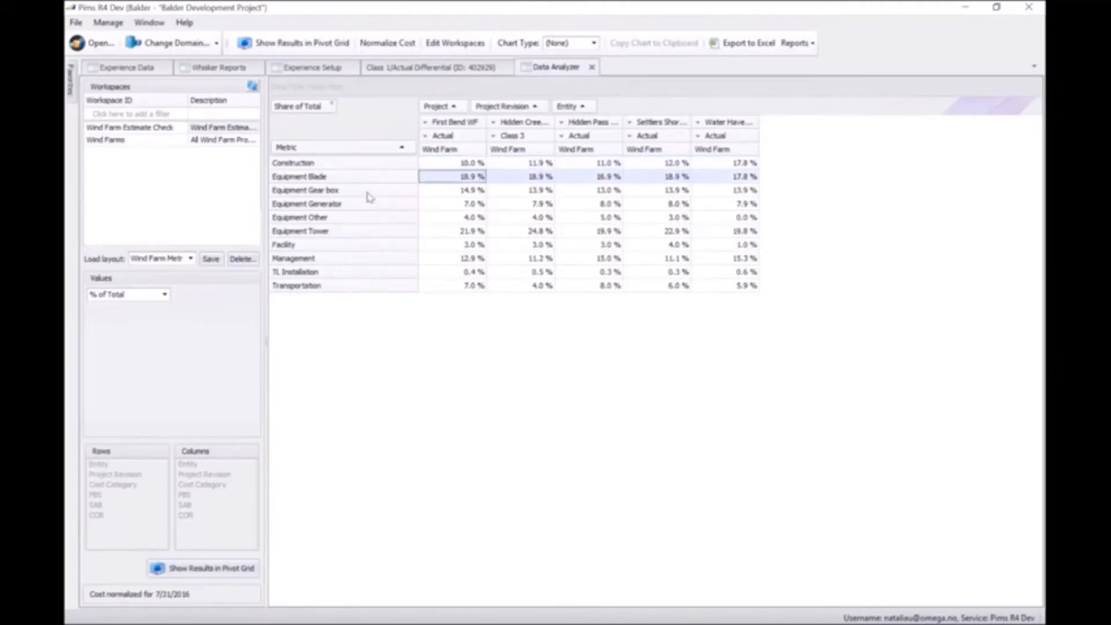
click(367, 193)
click(366, 206)
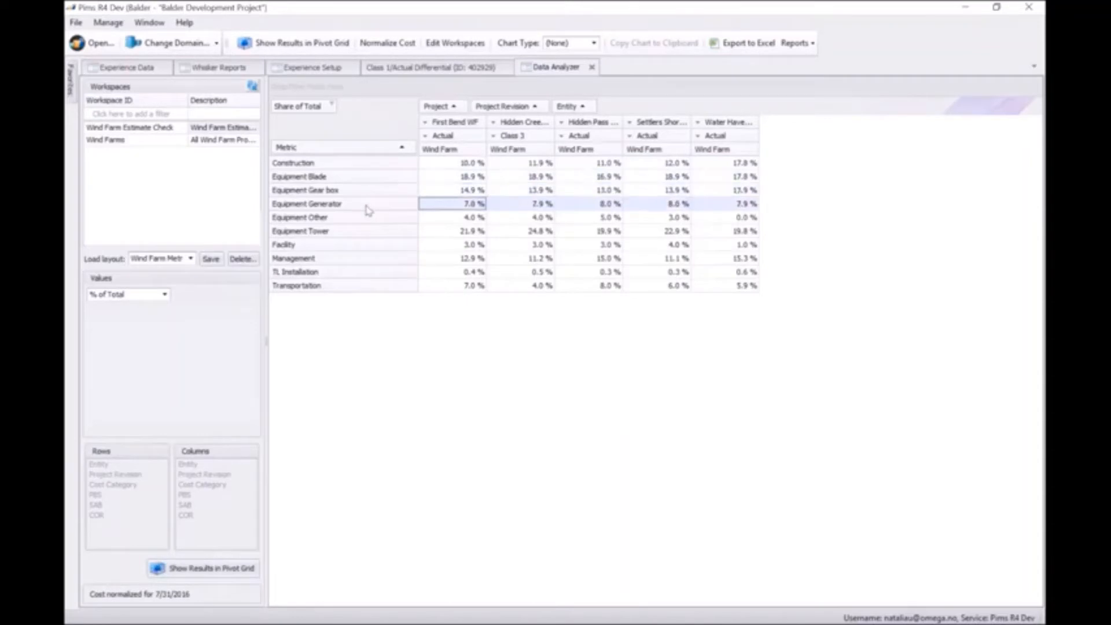
click(367, 218)
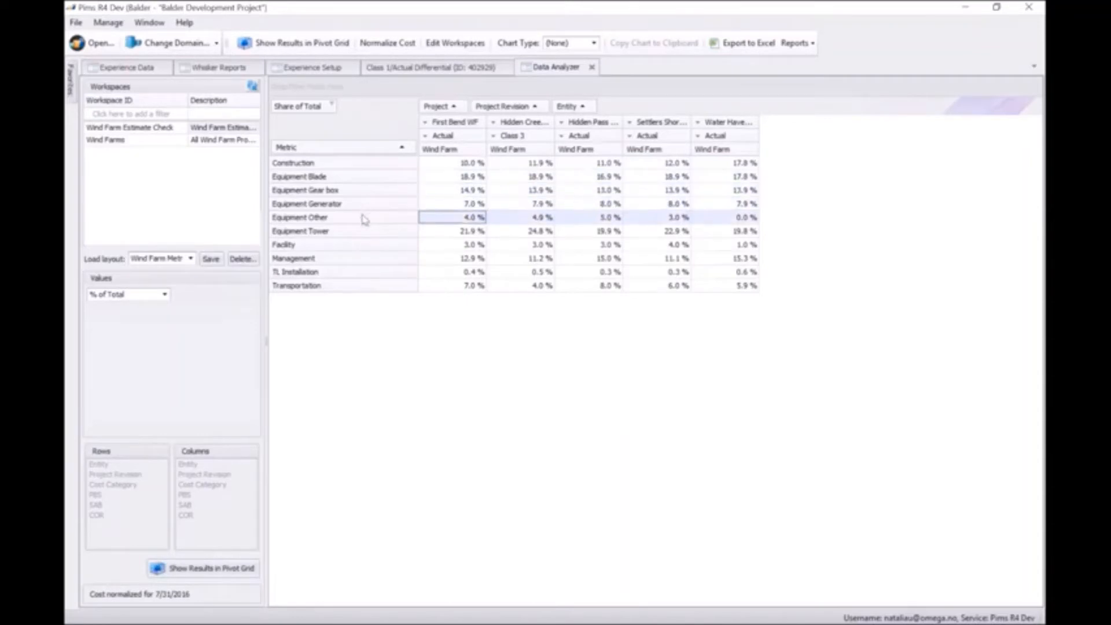
click(305, 234)
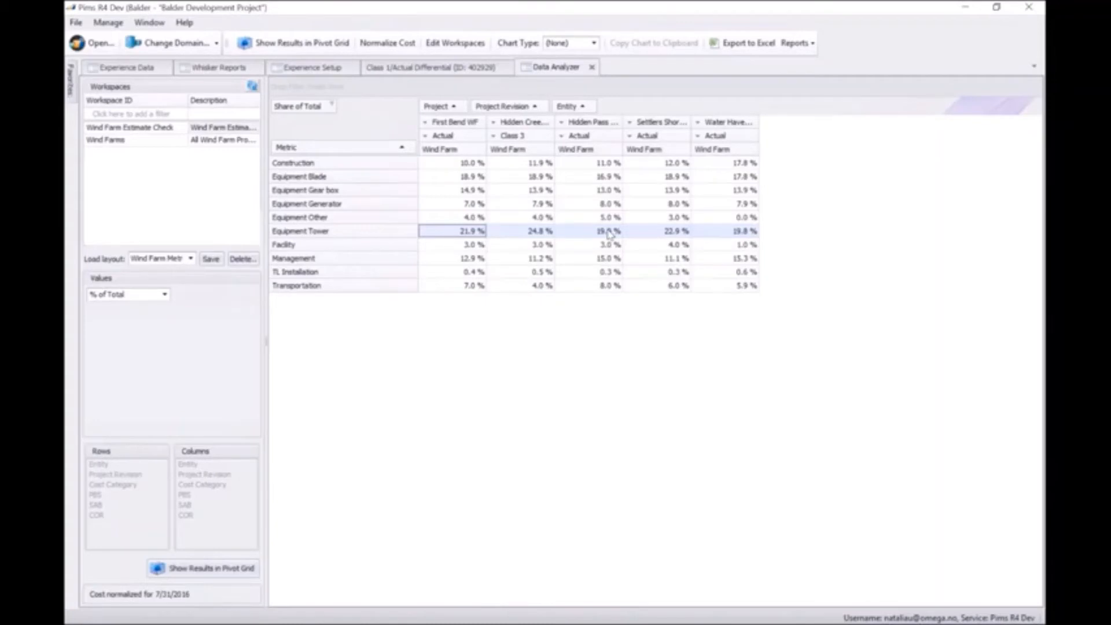
Select all metric rows from Construction to Transportation and chart them as Pie.
drag(358, 165, 353, 288)
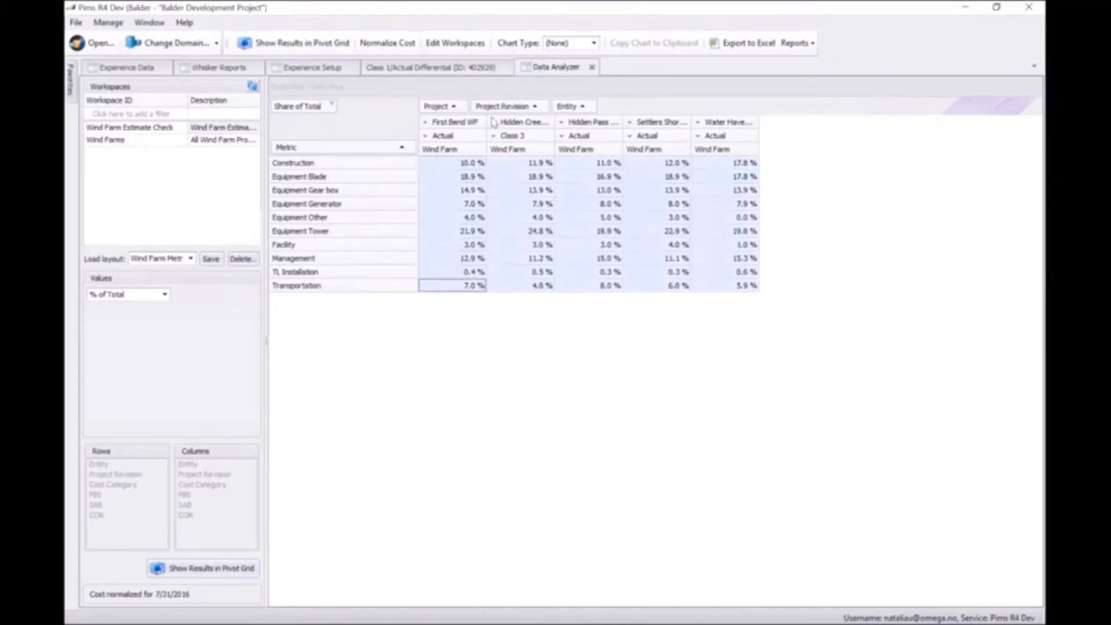
click(593, 45)
click(567, 110)
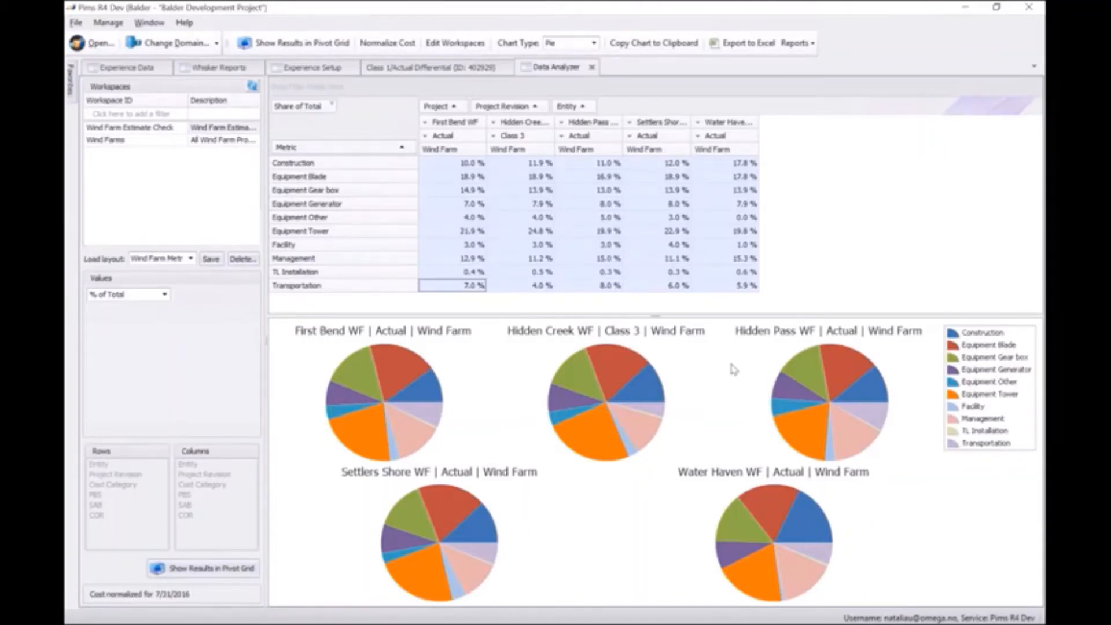
Switch to the slide show and advance to the Scenario 2 Estimate Validation – Hidden Creek - Results slide.
key(alt+Tab)
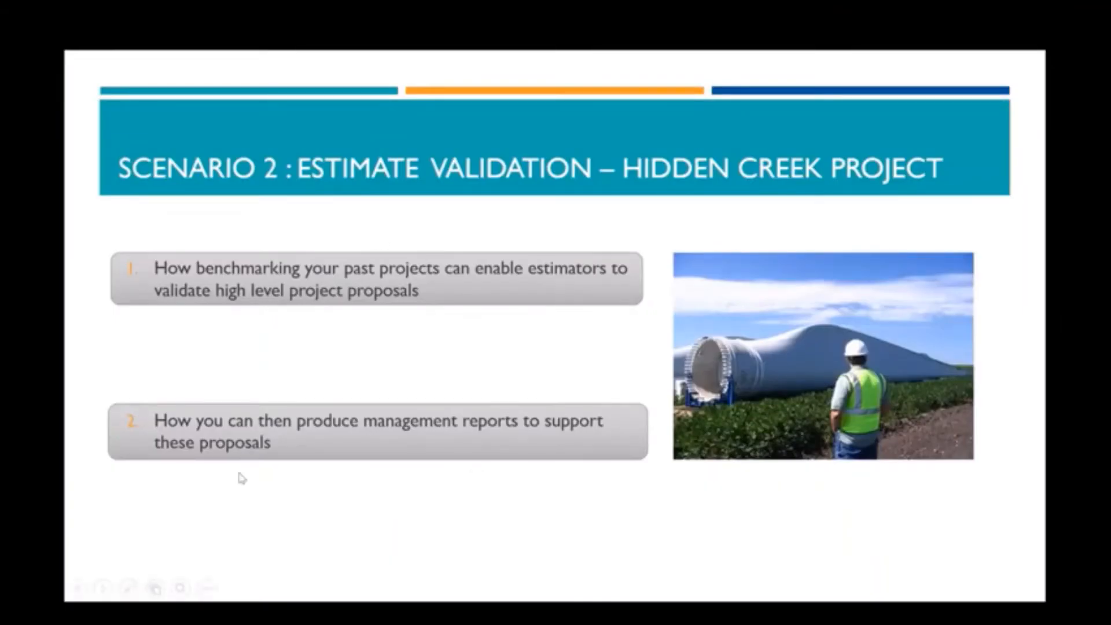
click(293, 480)
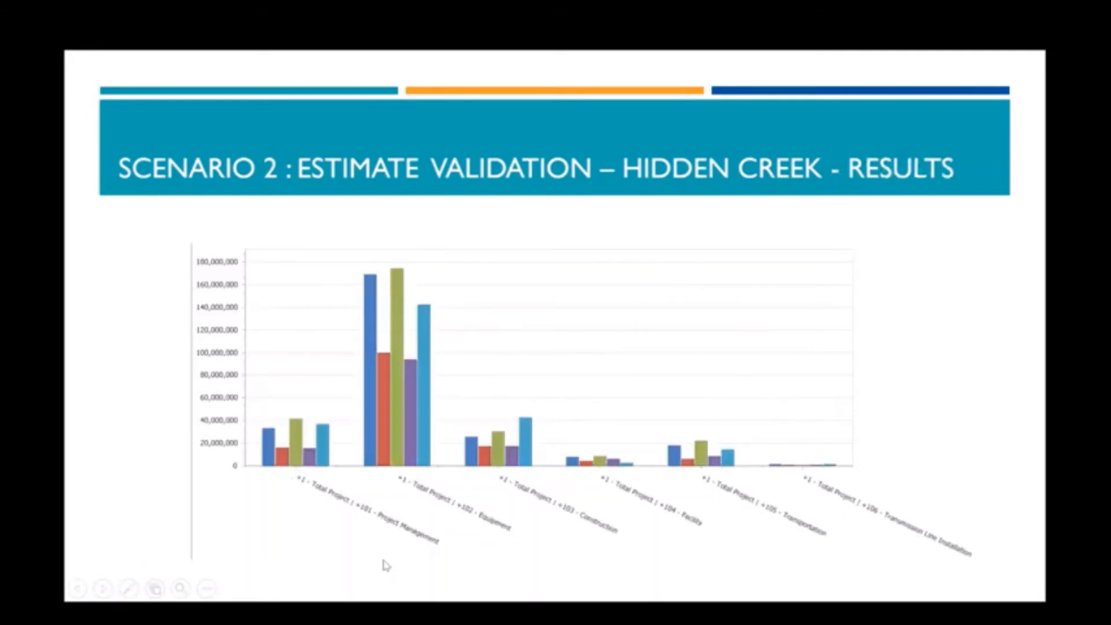